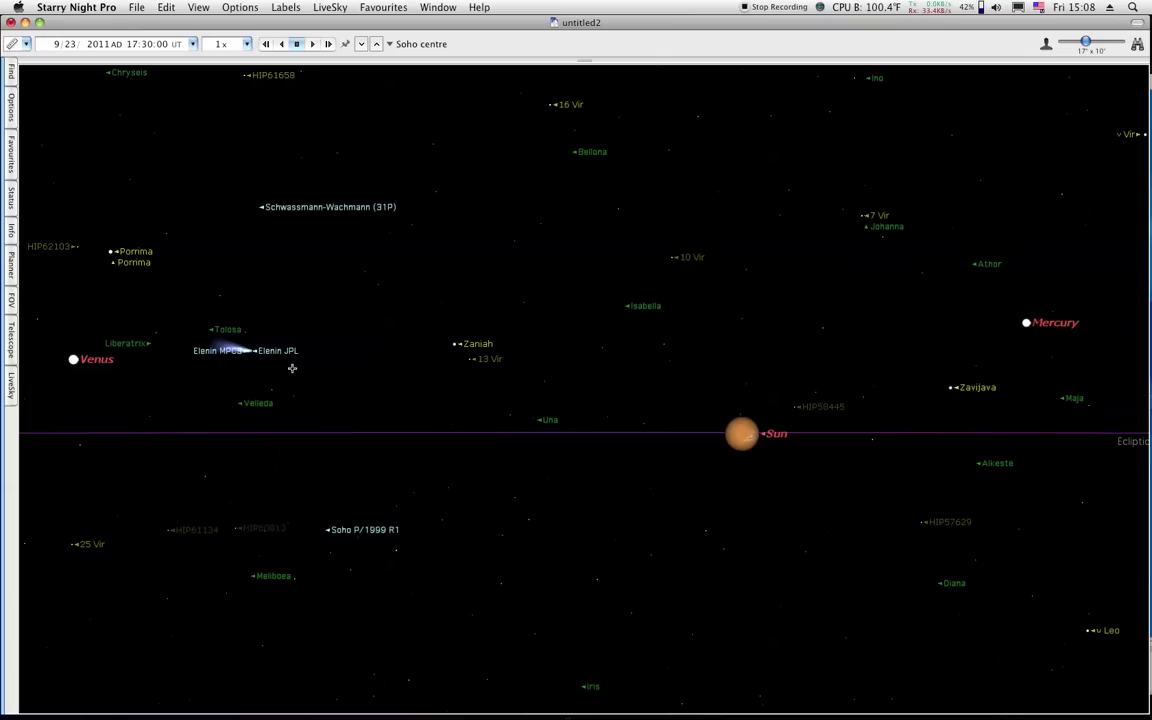
Measure the angular separation from comet Elenin to the Sun on the star chart.
{"action": "mouse_move", "coordinate": [250, 351]}
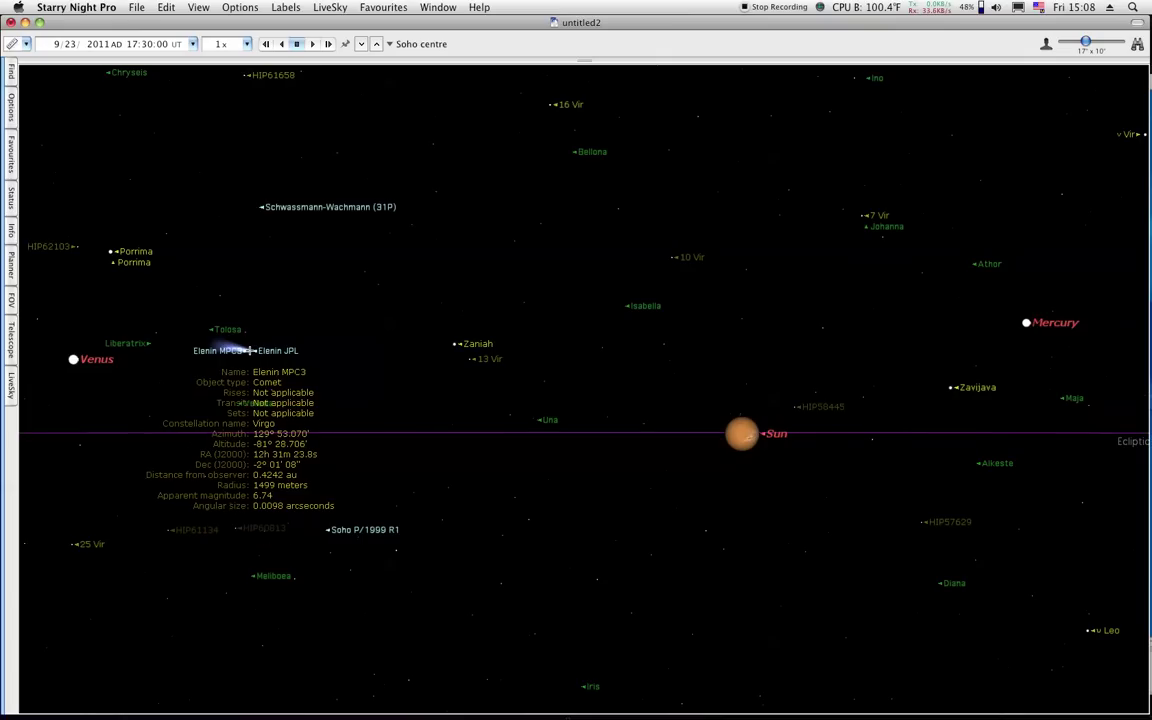
{"action": "left_click_drag", "start_coordinate": [250, 351], "coordinate": [739, 433]}
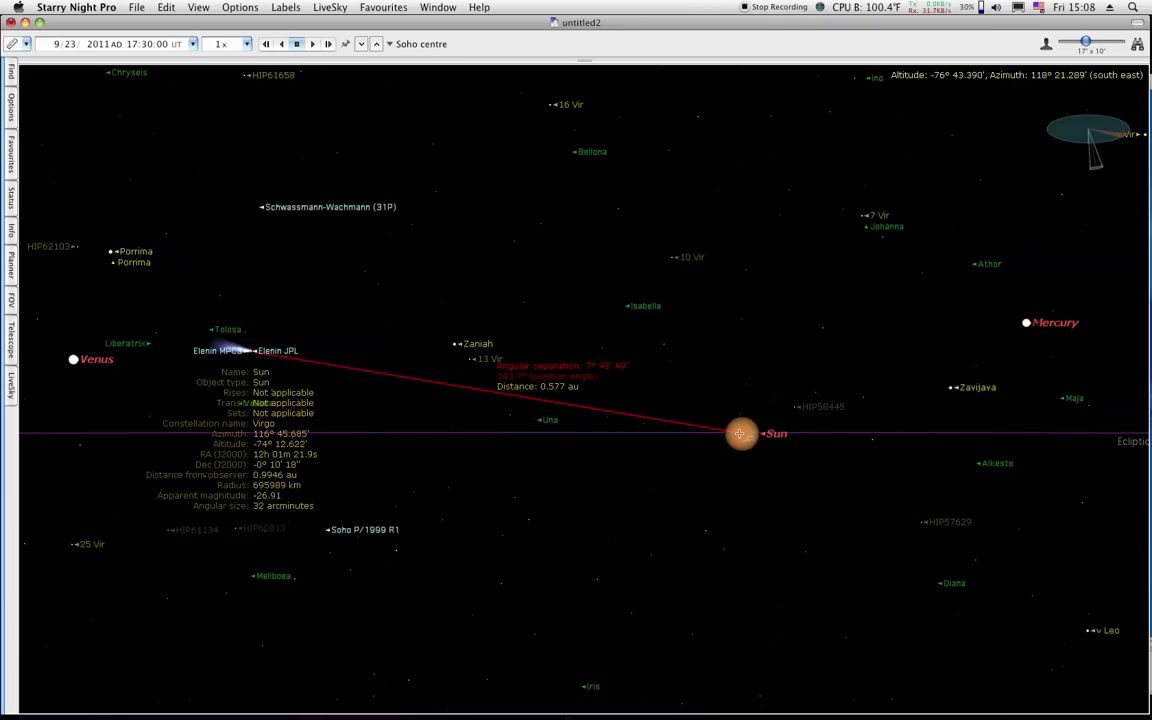
{"action": "left_click_drag", "start_coordinate": [739, 433], "coordinate": [739, 433]}
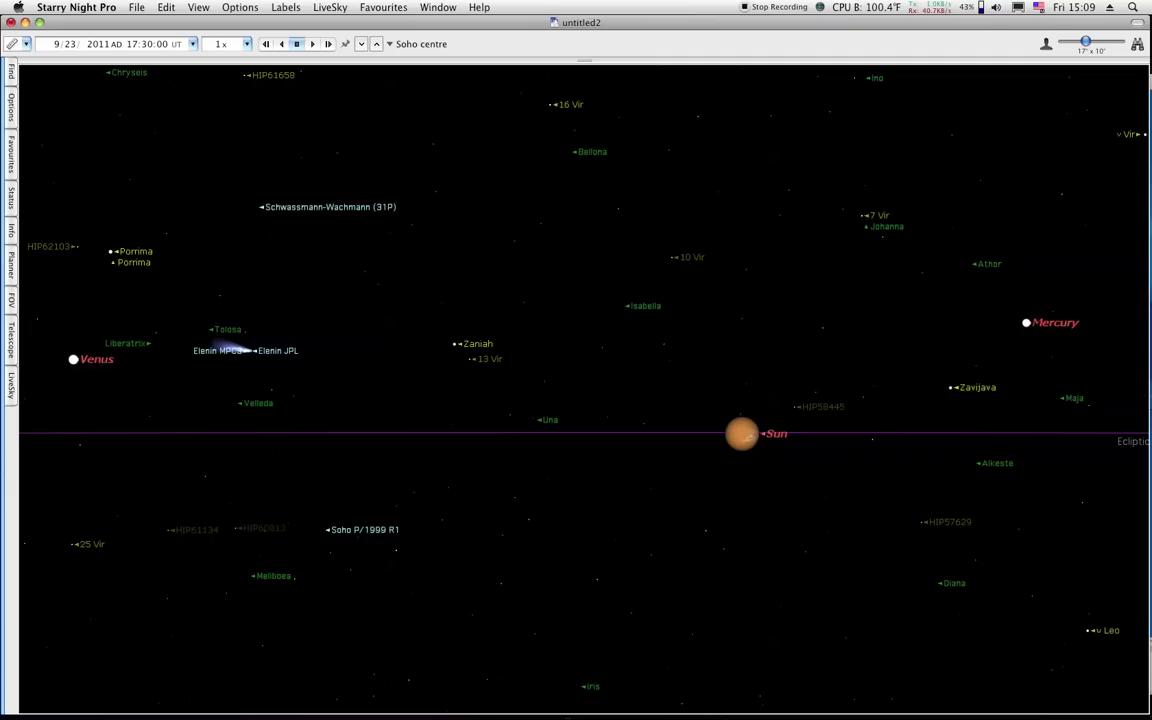
Switch to QuickTime Player, reposition the SohoC3sep23 movie so the Sun's disk is in view, and play the clip several times.
{"action": "key", "text": "super+Tab"}
{"action": "left_click_drag", "start_coordinate": [901, 83], "coordinate": [587, 83]}
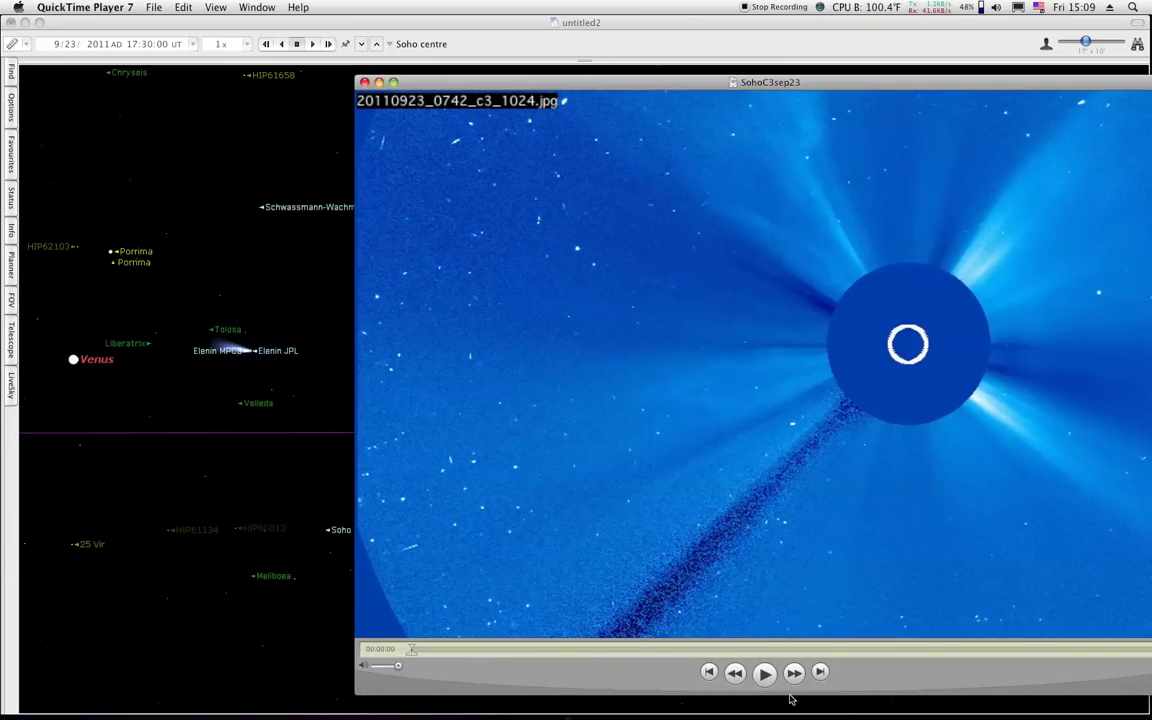
{"action": "left_click", "coordinate": [765, 674]}
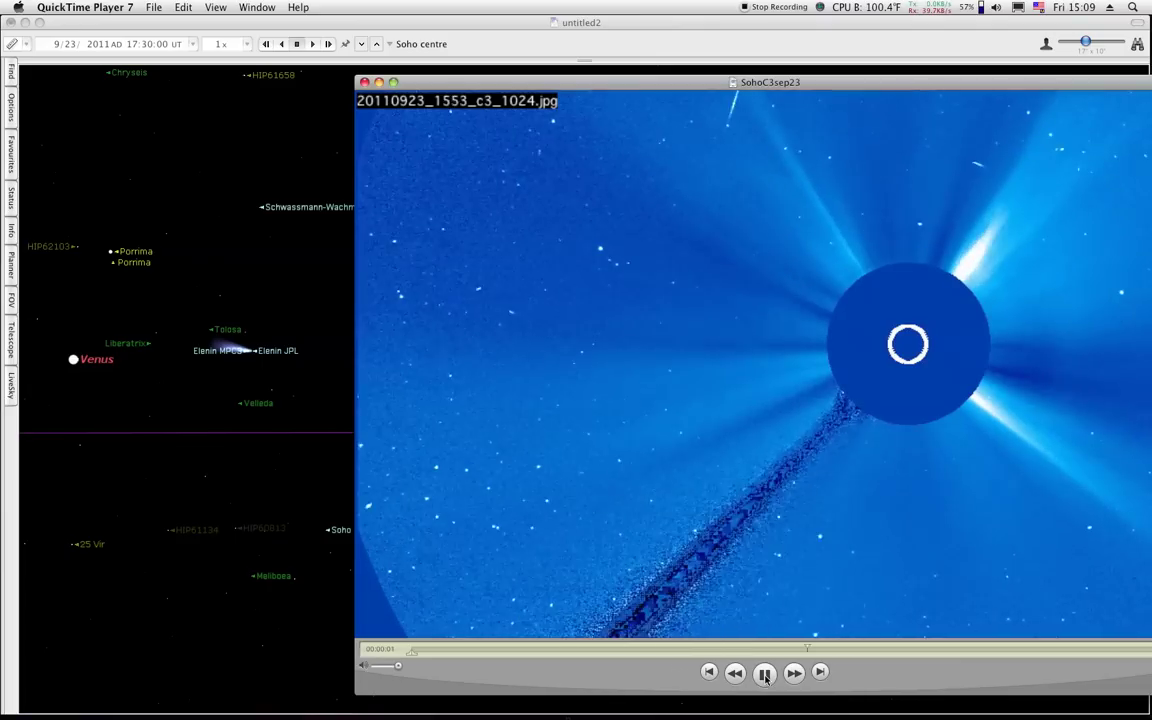
{"action": "left_click", "coordinate": [765, 674]}
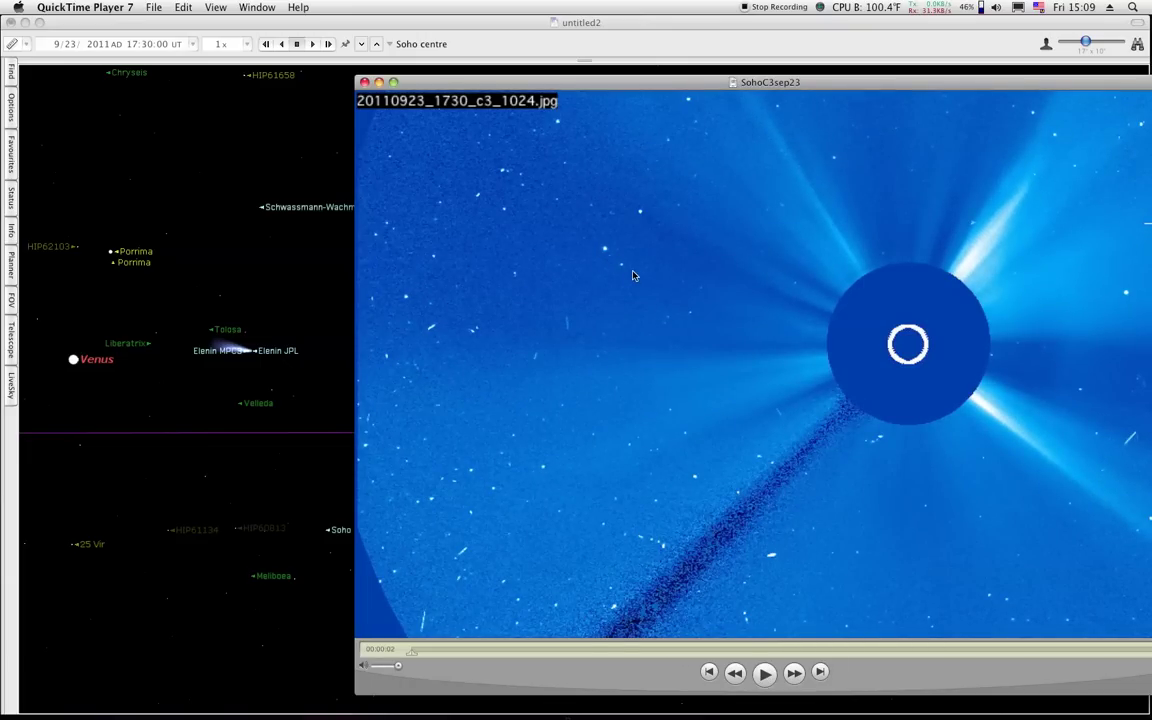
{"action": "left_click", "coordinate": [765, 674]}
{"action": "left_click", "coordinate": [763, 673]}
{"action": "left_click", "coordinate": [765, 673]}
Move the SohoC3sep23 movie window aside to uncover comet Elenin and Zaniah on the star chart, and replay the clip.
{"action": "left_click_drag", "start_coordinate": [491, 677], "coordinate": [885, 690]}
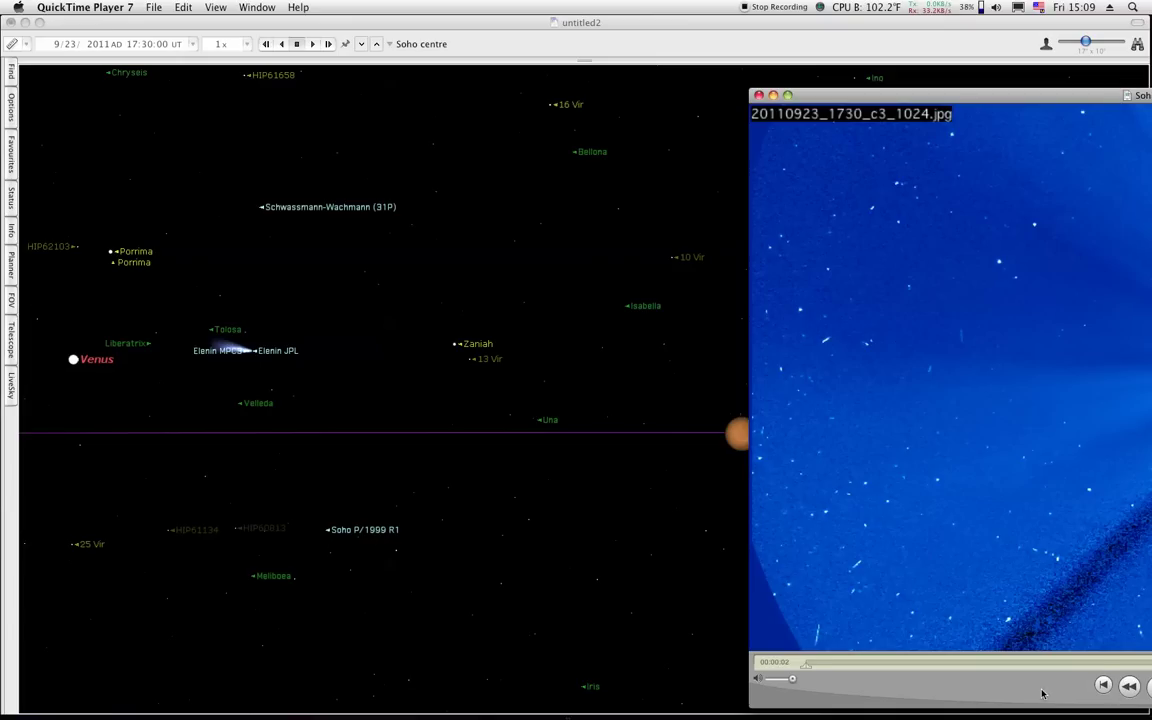
{"action": "left_click_drag", "start_coordinate": [1042, 693], "coordinate": [1022, 692]}
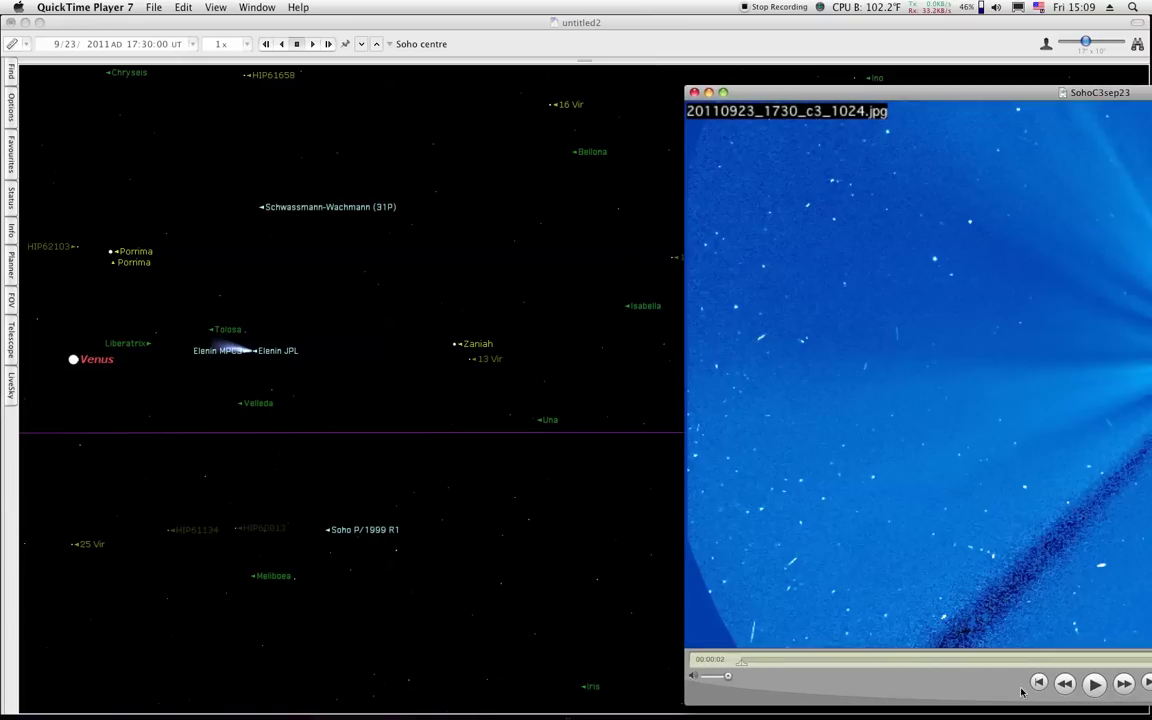
{"action": "left_click", "coordinate": [1086, 685]}
{"action": "left_click", "coordinate": [1093, 683]}
Switch to Starry Night Pro and narrow the field of view around Venus and comet Elenin to 9° x 5°.
{"action": "left_click", "coordinate": [316, 392]}
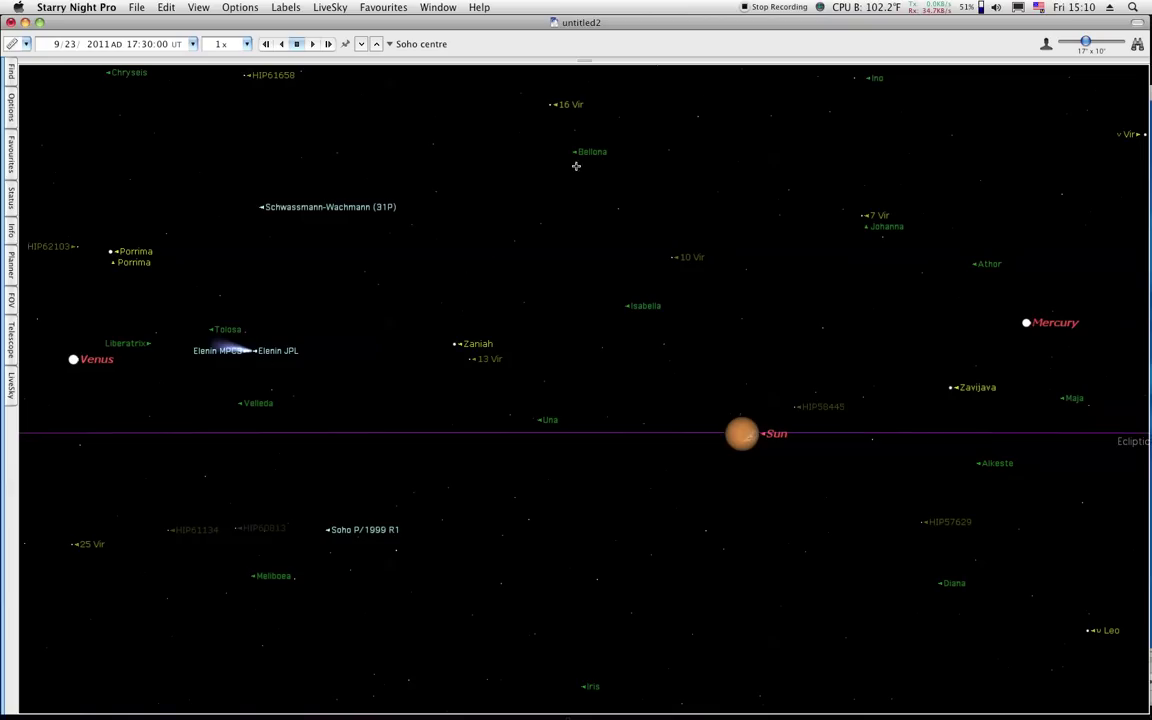
{"action": "left_click", "coordinate": [1137, 44]}
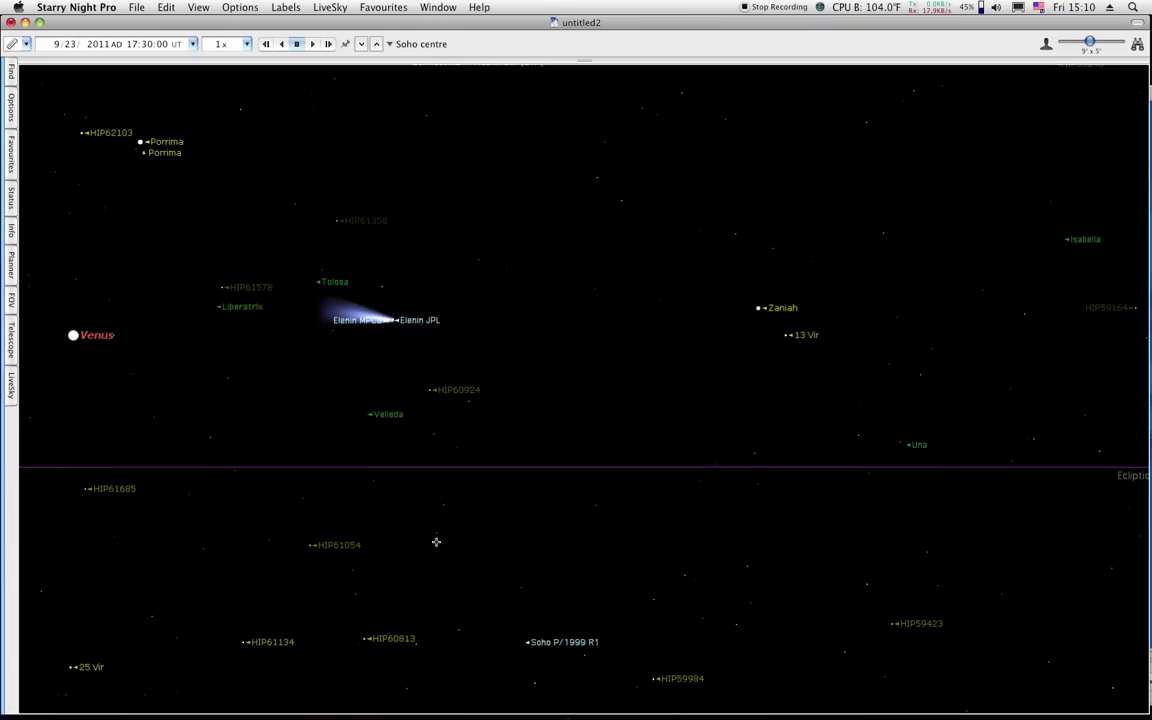
Return to QuickTime Player and replay the SOHO clip repeatedly through the 1730 frame to compare it with the 9° x 5° chart.
{"action": "key", "text": "super+Tab"}
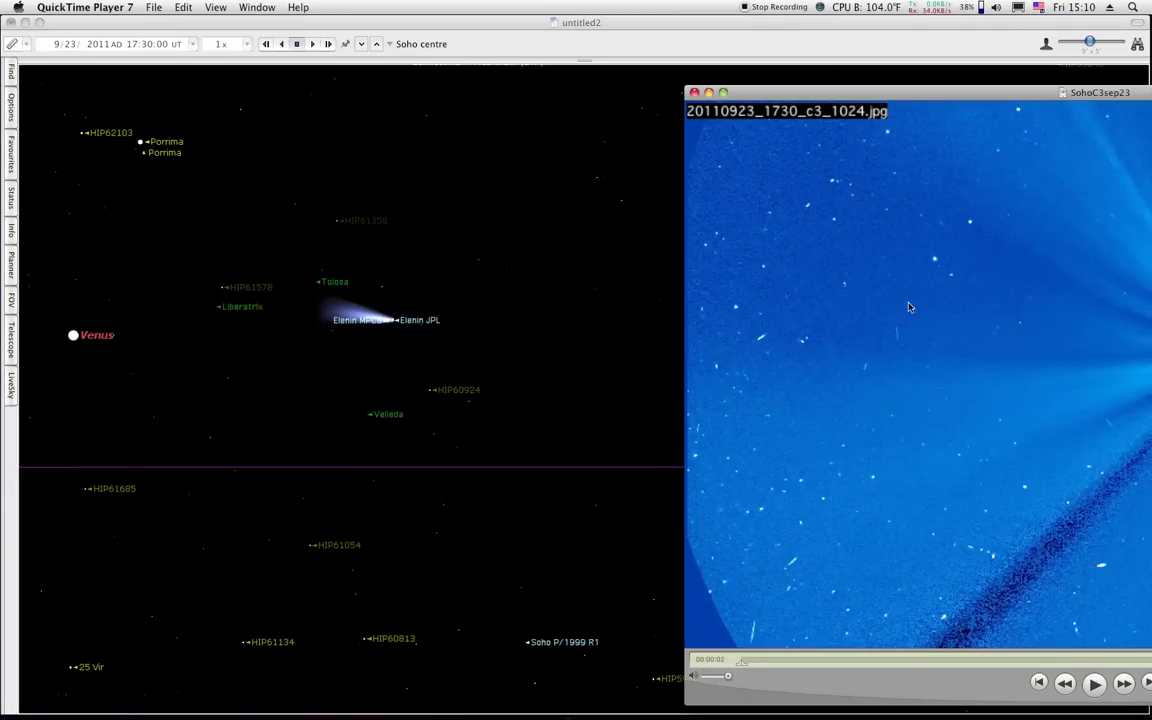
{"action": "left_click", "coordinate": [1095, 683]}
{"action": "left_click", "coordinate": [1096, 683]}
{"action": "left_click", "coordinate": [1095, 684]}
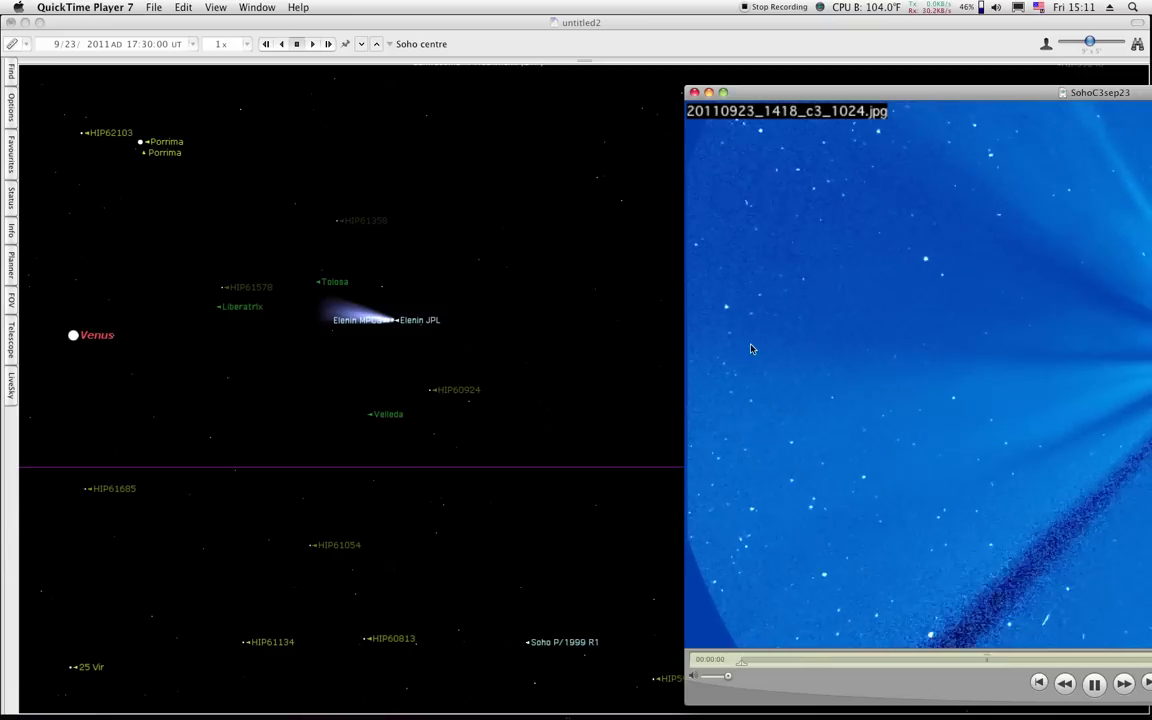
{"action": "key", "text": "space"}
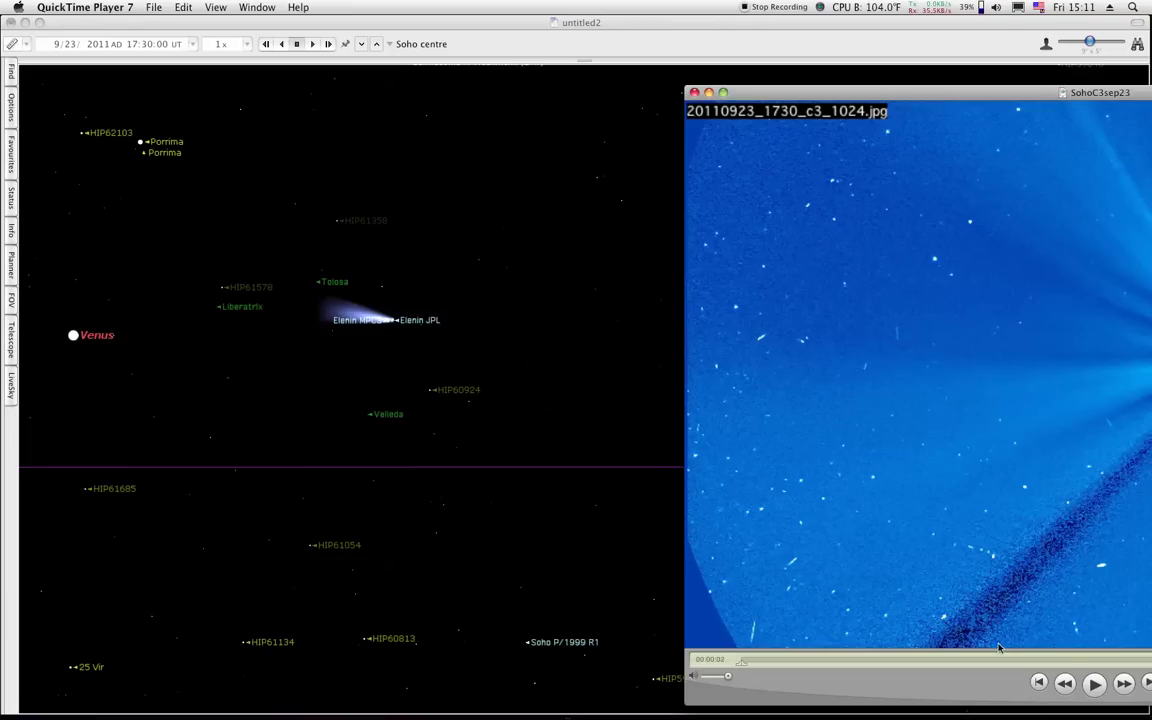
{"action": "left_click", "coordinate": [1097, 683]}
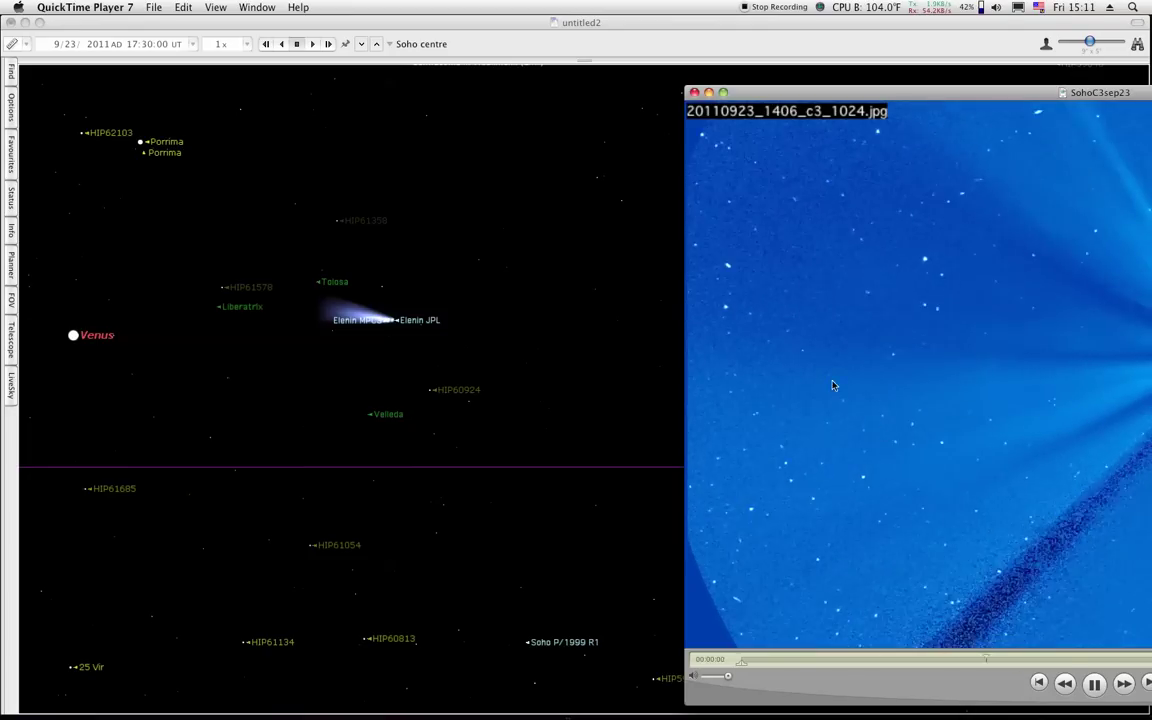
{"action": "key", "text": "space"}
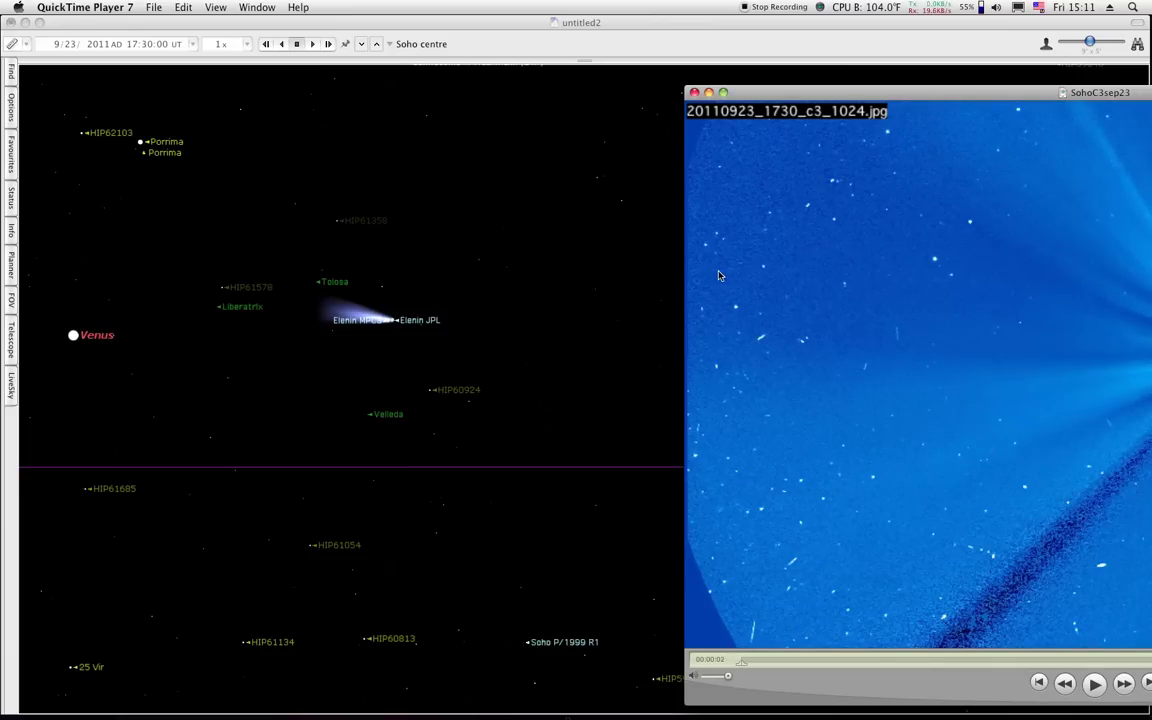
Switch to Starry Night Pro and magnify the chart around comet Elenin to a 5° x 3° field of view.
{"action": "left_click", "coordinate": [602, 347]}
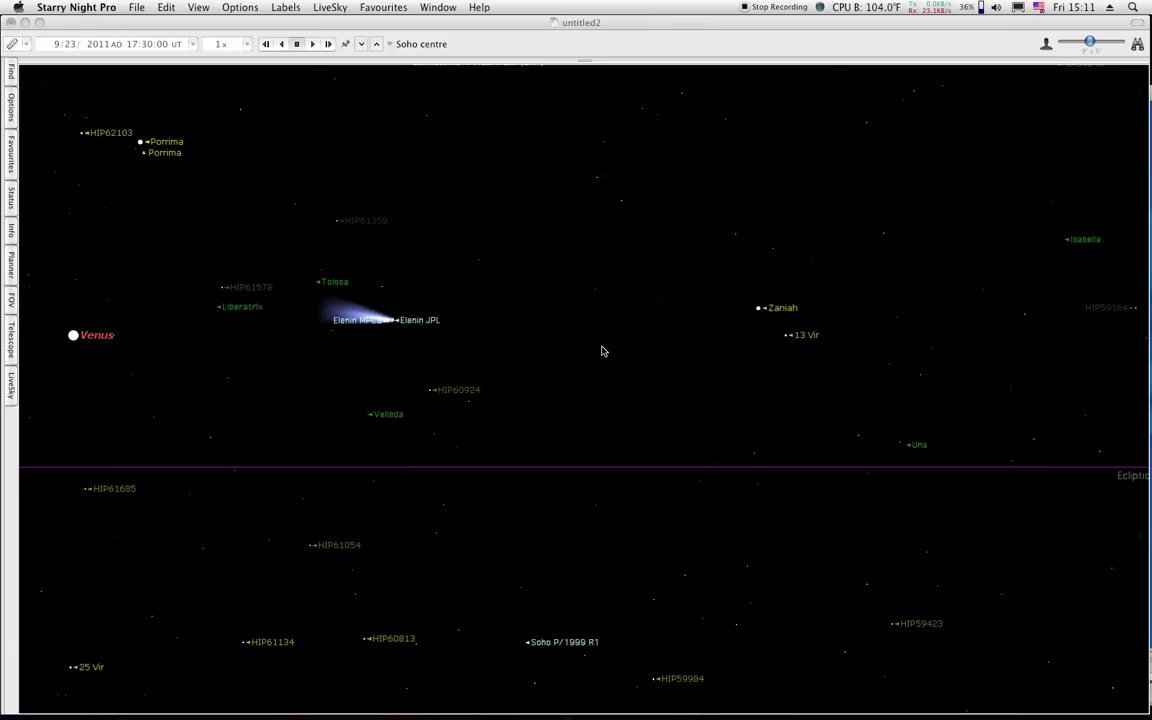
{"action": "left_click", "coordinate": [1137, 45]}
{"action": "left_click", "coordinate": [1137, 45]}
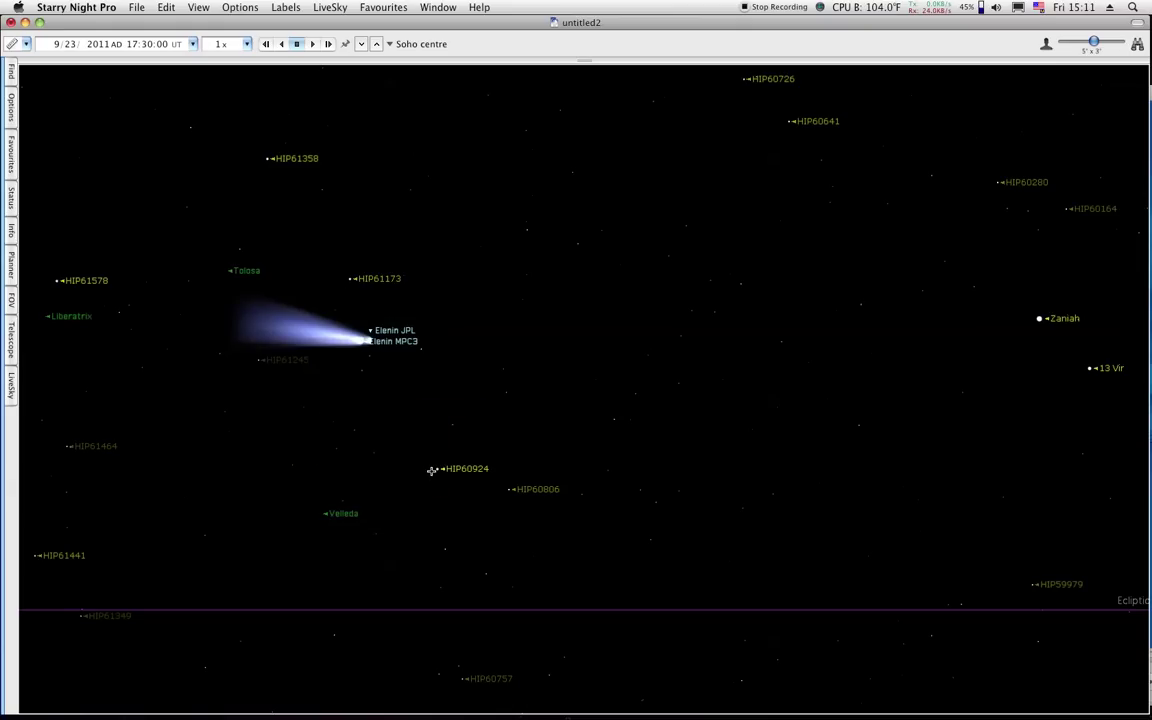
Switch to QuickTime Player, move the SOHO movie closer to comet Elenin on the chart, and replay the clip several times.
{"action": "key", "text": "super+Tab"}
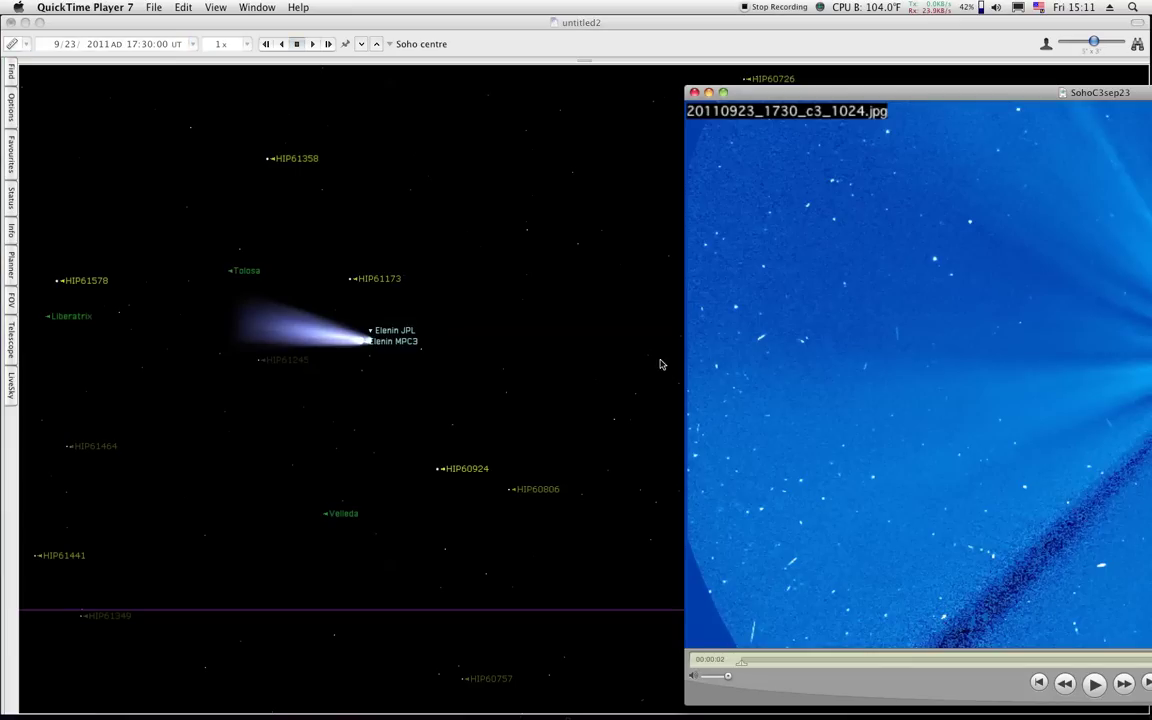
{"action": "left_click", "coordinate": [1092, 683]}
{"action": "left_click_drag", "start_coordinate": [898, 696], "coordinate": [831, 685]}
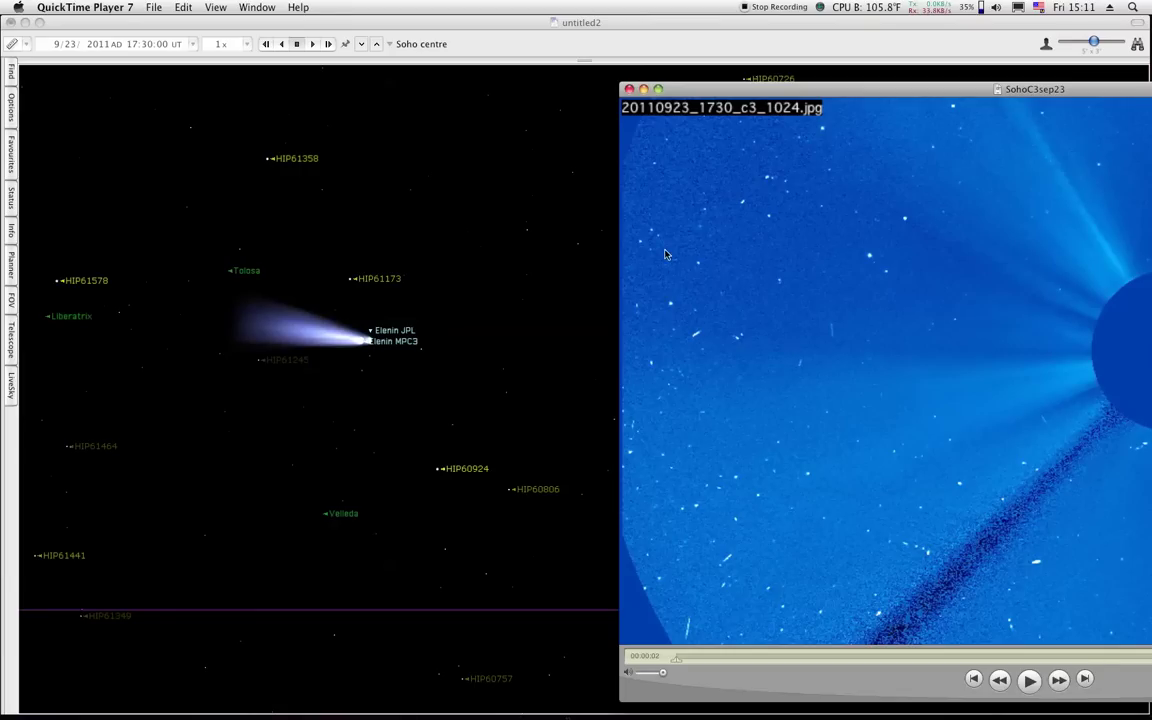
{"action": "left_click", "coordinate": [1029, 679]}
{"action": "left_click", "coordinate": [1027, 680]}
{"action": "left_click", "coordinate": [1029, 681]}
{"action": "left_click", "coordinate": [1029, 681]}
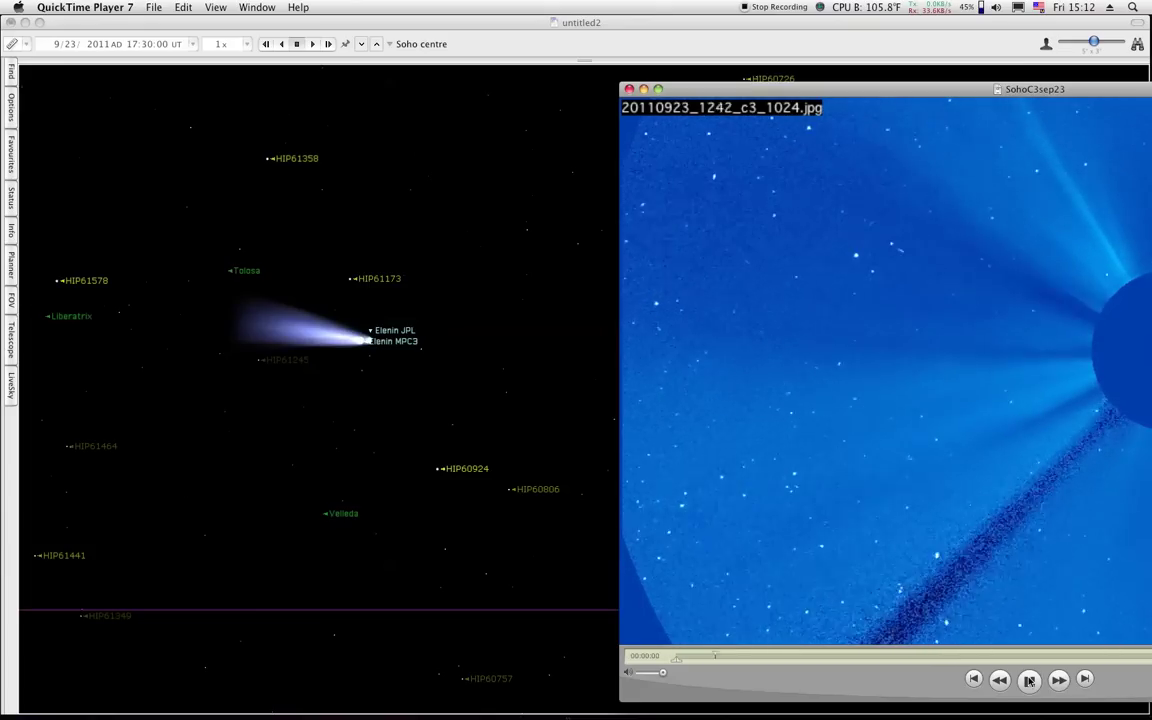